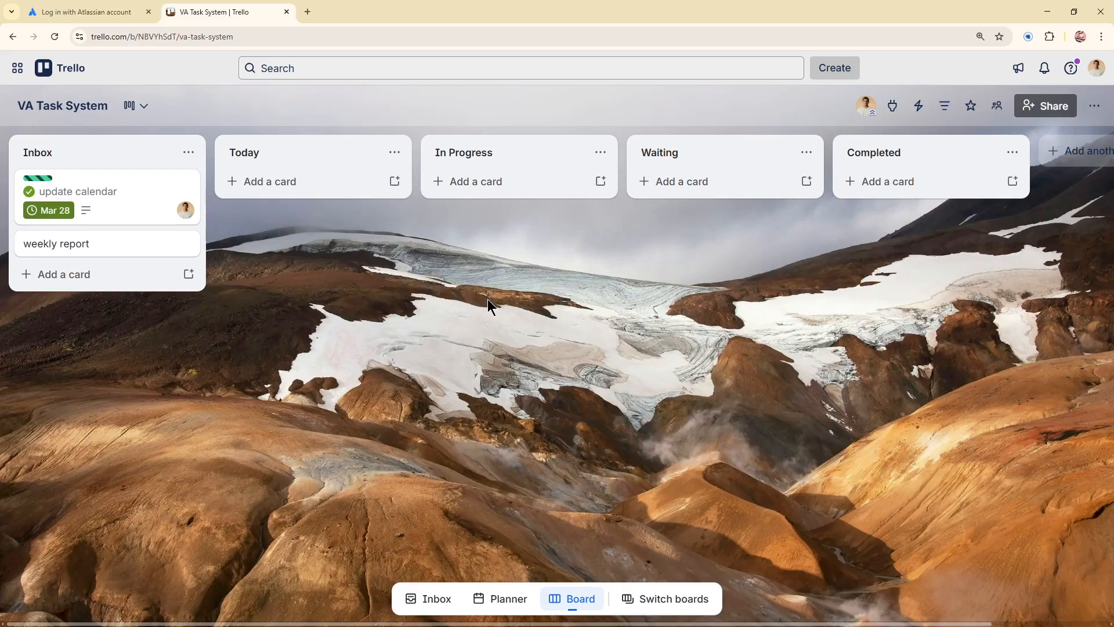
# Step: Open the "update calendar" card in the Inbox list and add a checklist with the default title
pyautogui.click(92, 216)
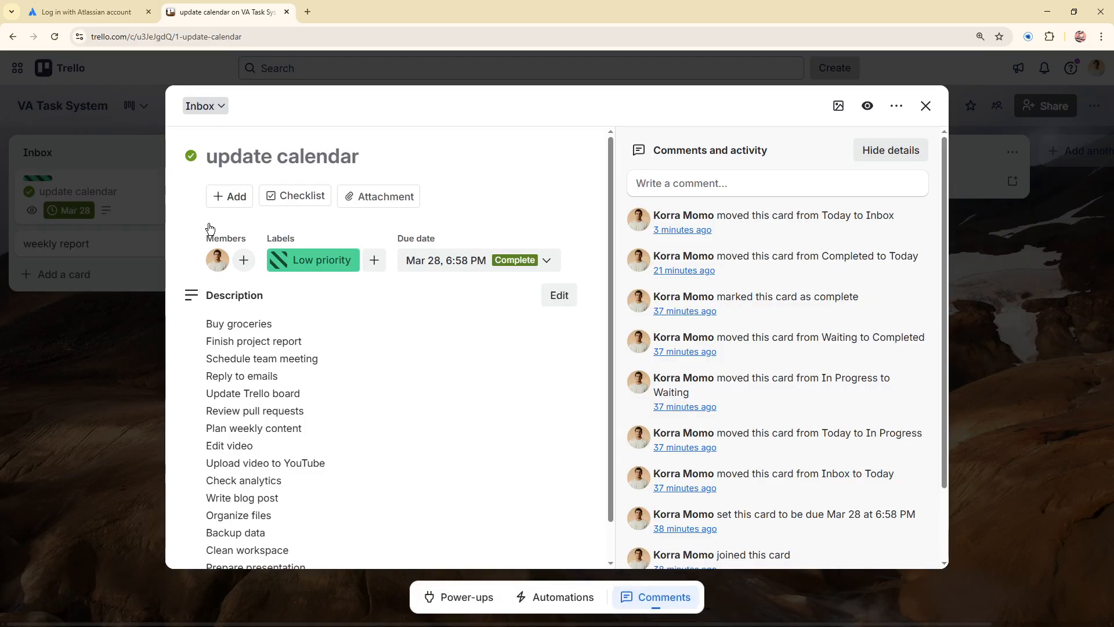
pyautogui.scroll(-1, 281, 479)
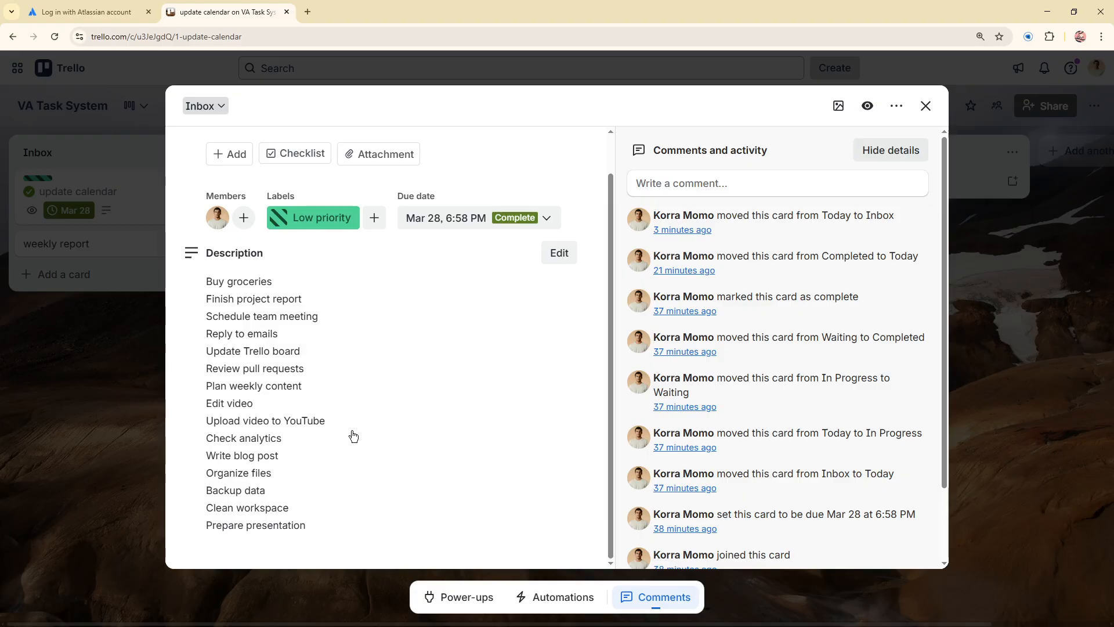
pyautogui.scroll(1, 352, 438)
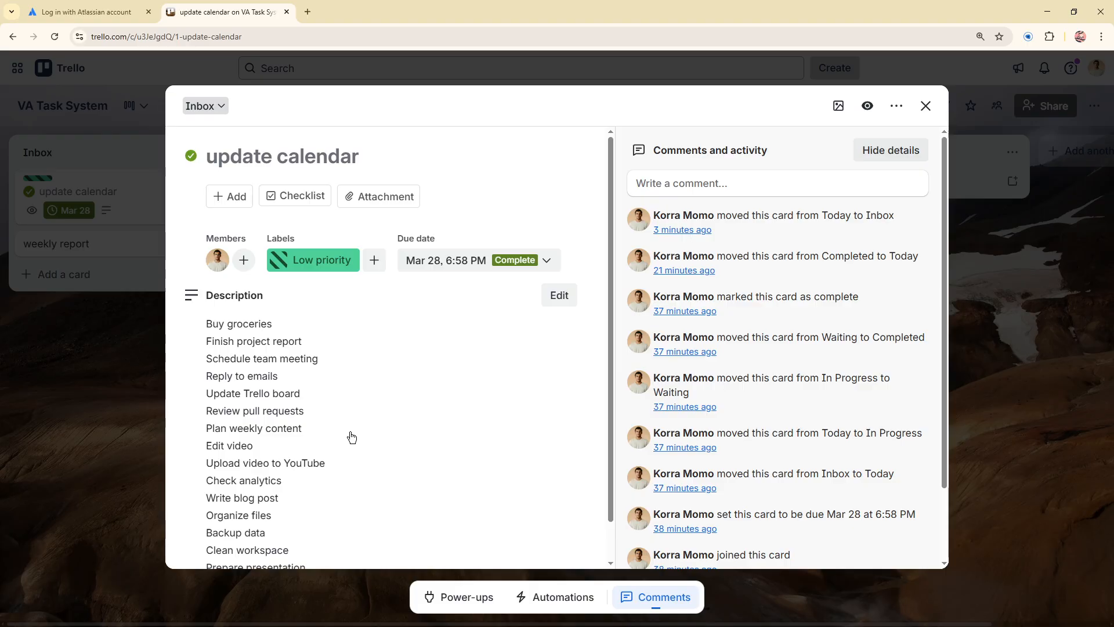
pyautogui.click(298, 197)
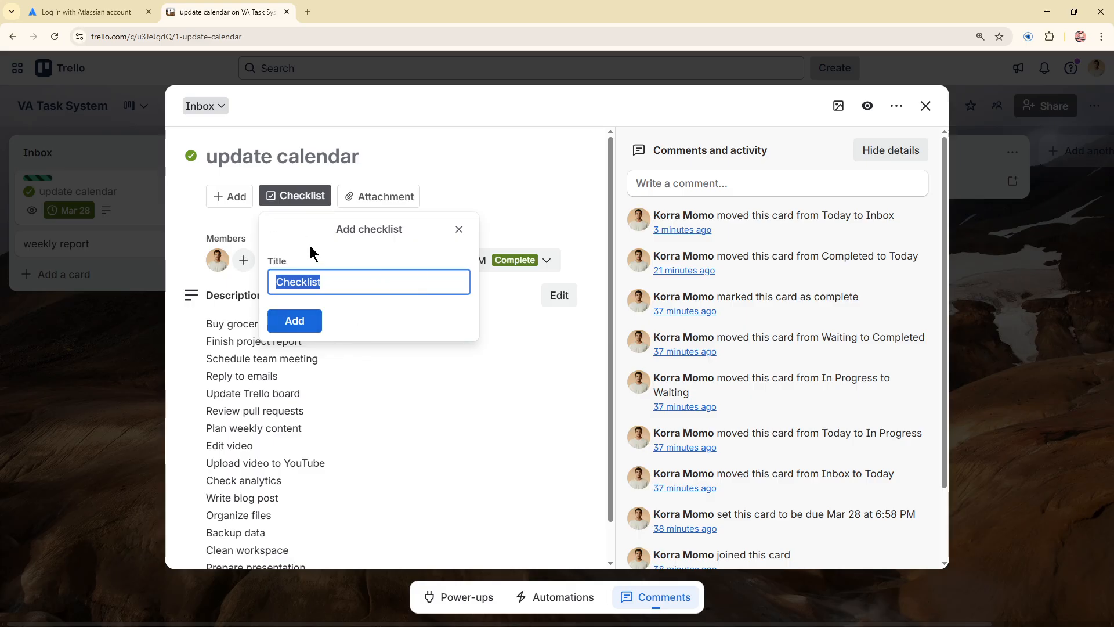
pyautogui.click(317, 322)
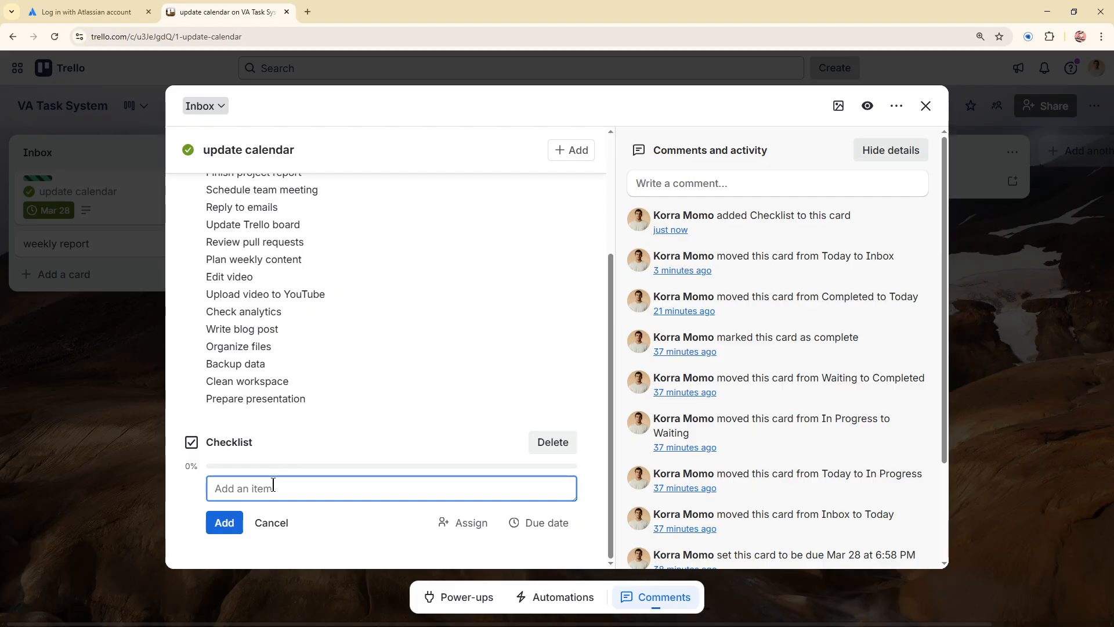
# Step: Rename the card's new checklist to "My Check list"
pyautogui.click(248, 443)
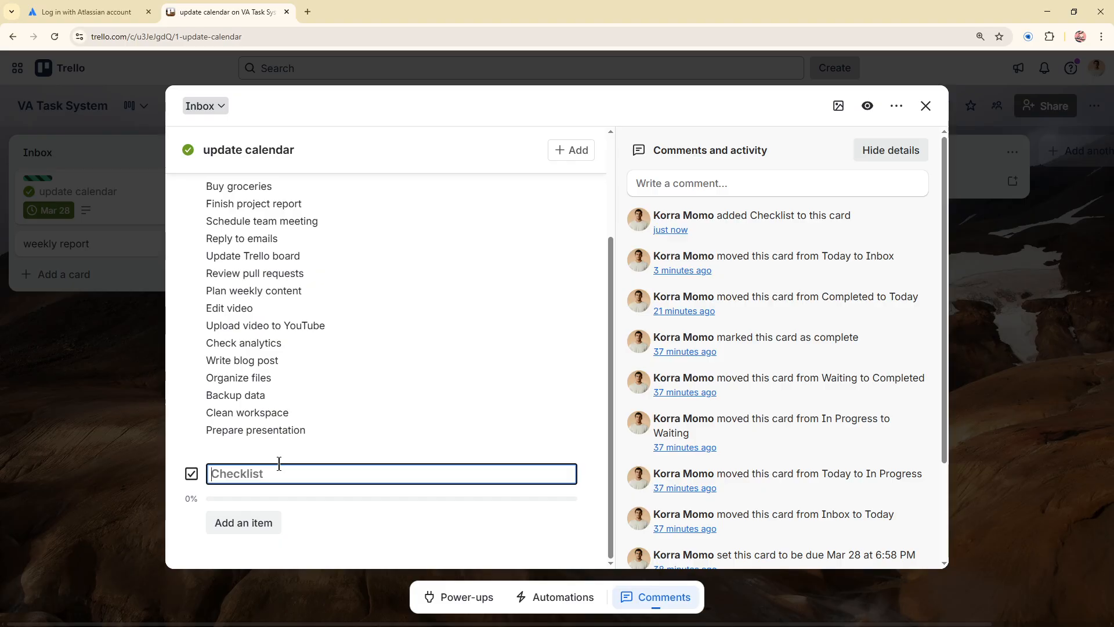
pyautogui.write('My Check list')
pyautogui.press('Return')
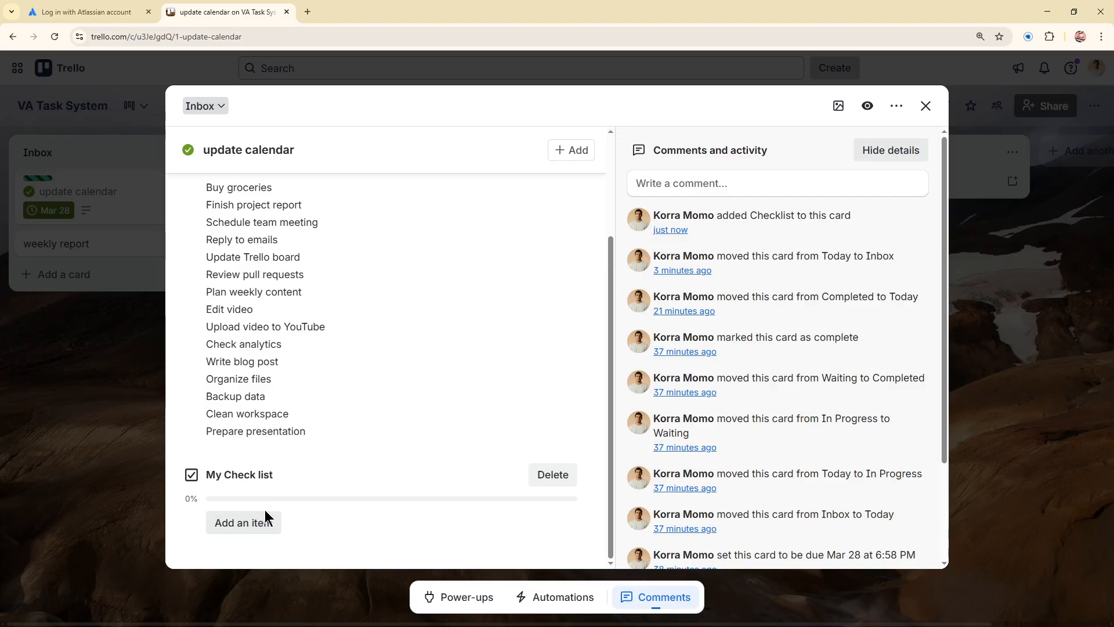
# Step: Copy "Buy groceries" from the card's description and add it as an item in My Check list
pyautogui.scroll(2, 278, 475)
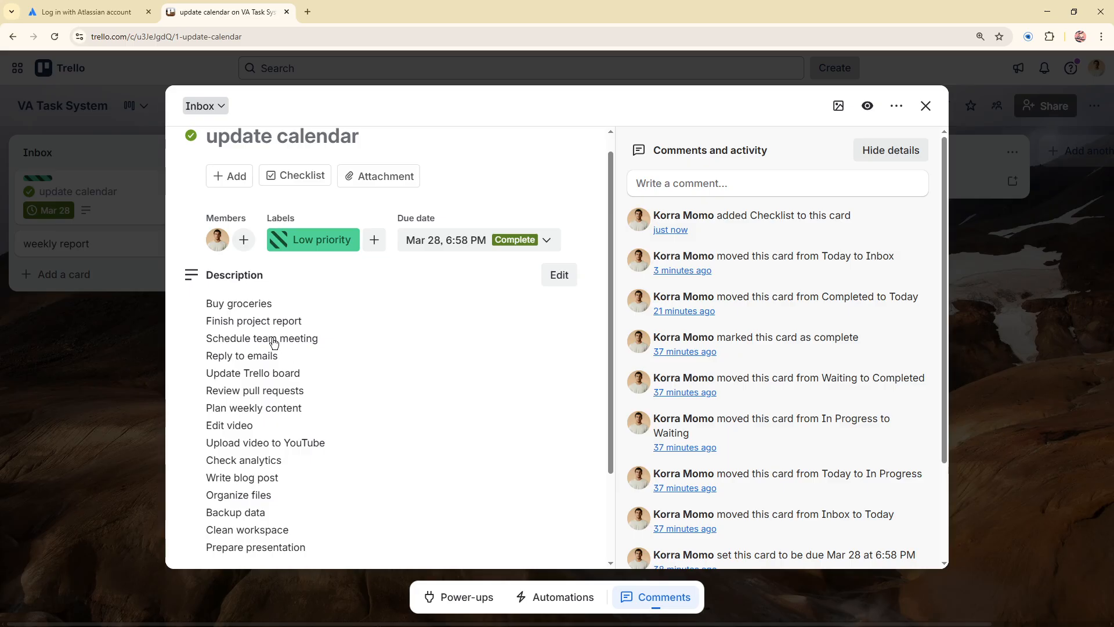
pyautogui.moveTo(284, 306); pyautogui.dragTo(201, 303)
pyautogui.hotkey('ctrl', 'c')
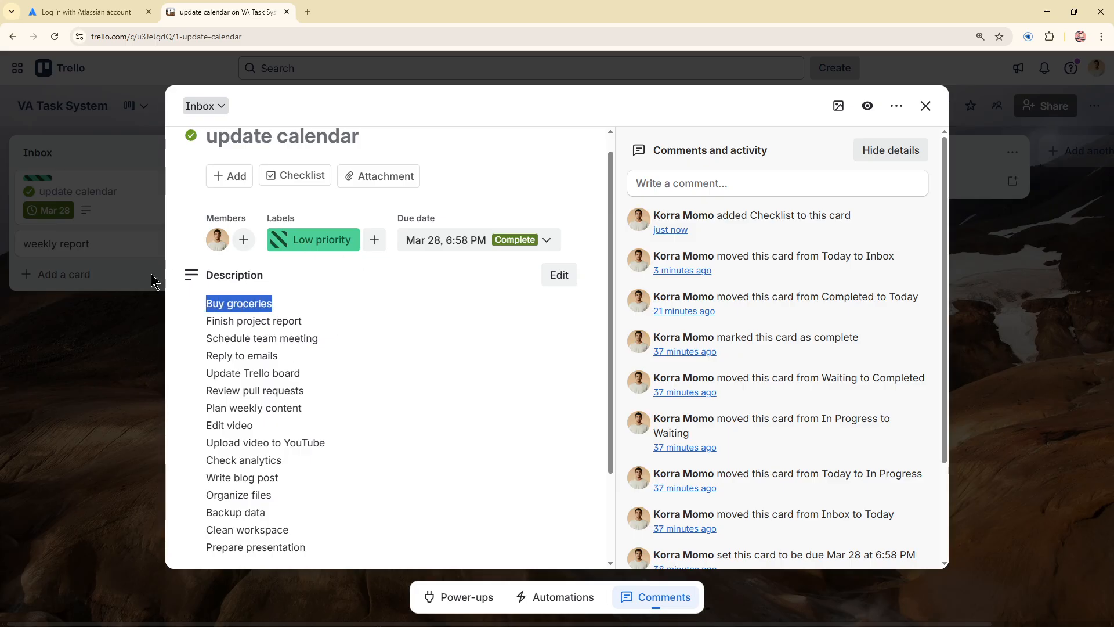
pyautogui.scroll(-2, 249, 461)
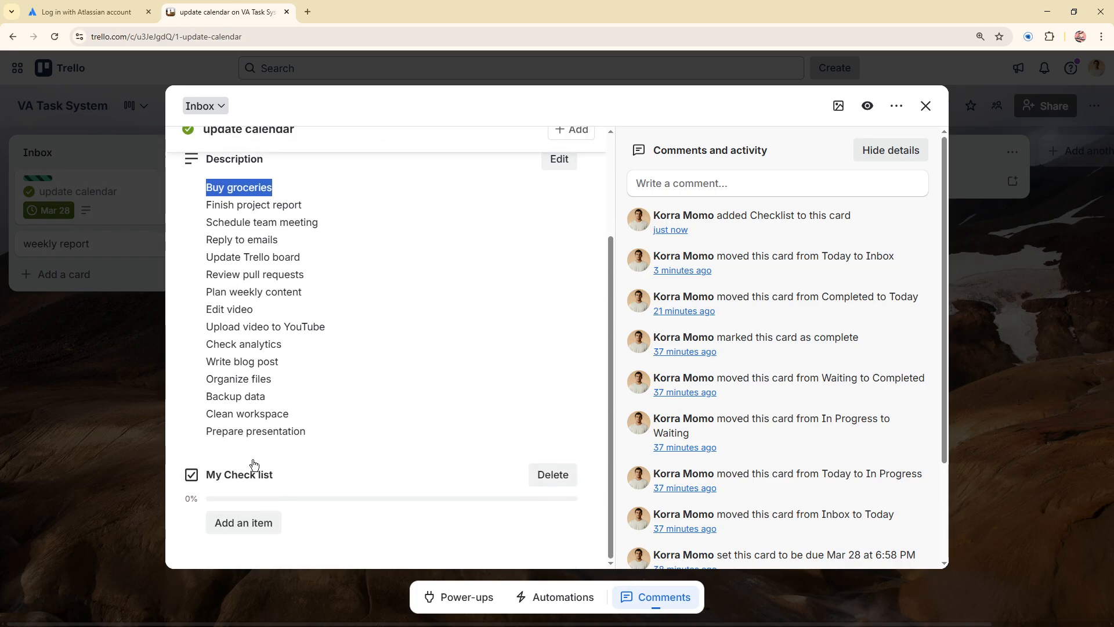
pyautogui.click(260, 520)
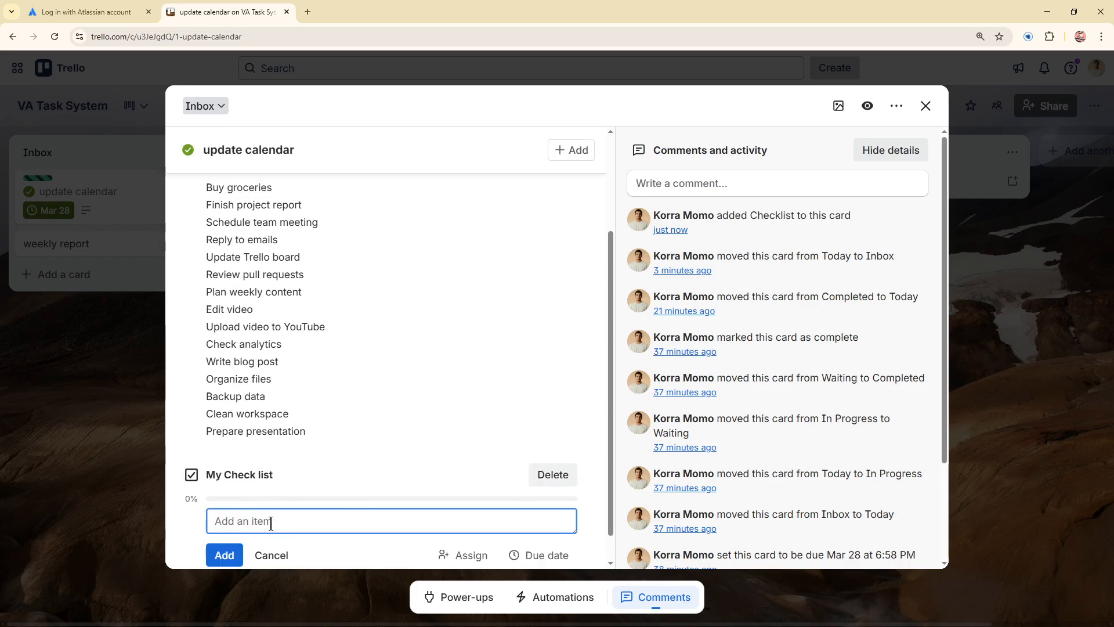
pyautogui.hotkey('ctrl', 'v')
pyautogui.click(222, 555)
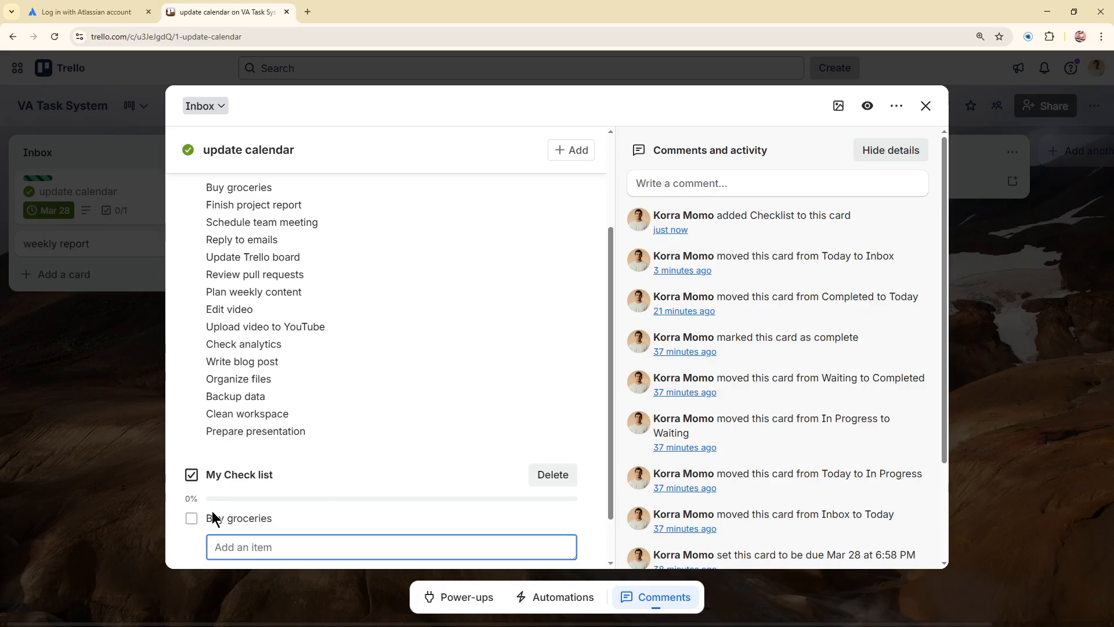
# Step: Copy "Finish project report" from the description and add it as the second item in My Check list
pyautogui.scroll(1, 286, 424)
pyautogui.scroll(2, 286, 423)
pyautogui.moveTo(306, 323); pyautogui.dragTo(204, 322)
pyautogui.hotkey('ctrl', 'c')
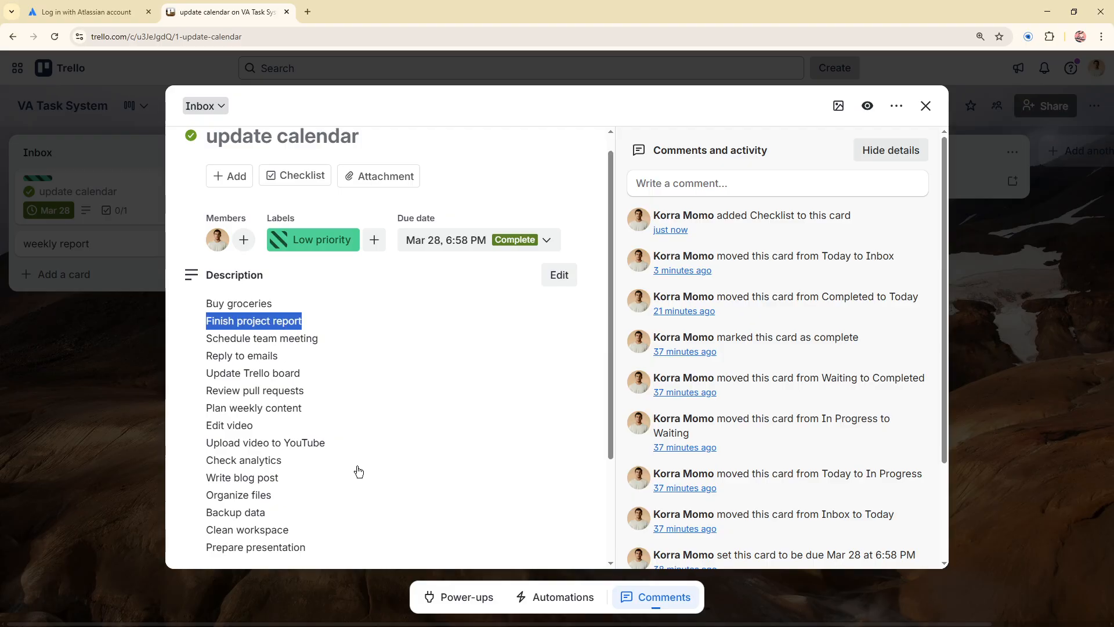
pyautogui.scroll(-3, 357, 482)
pyautogui.click(262, 523)
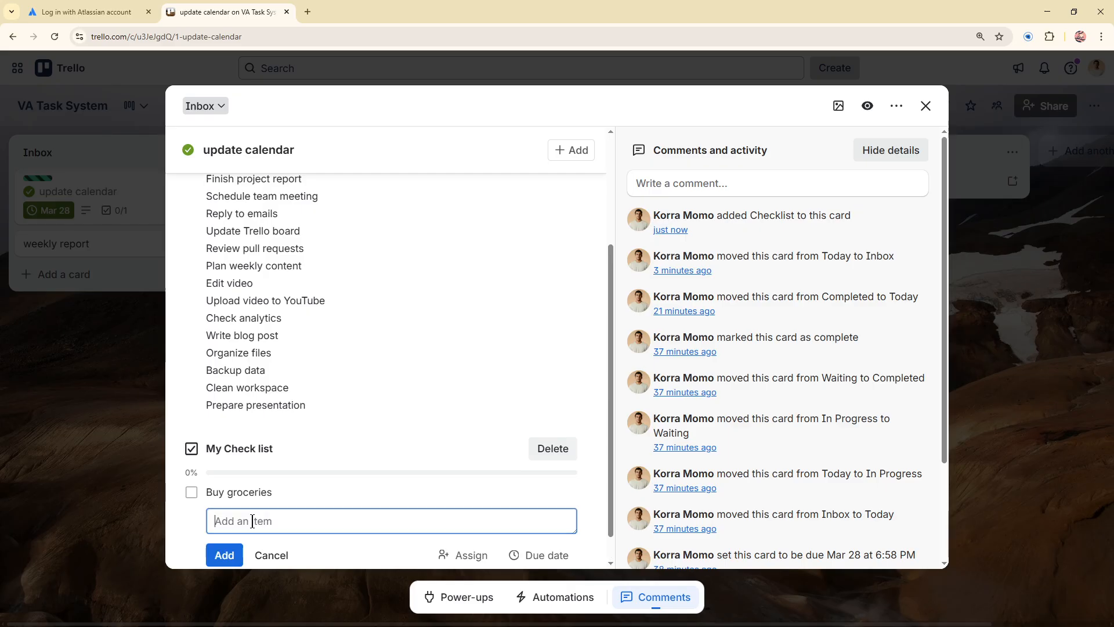
pyautogui.hotkey('ctrl', 'v')
pyautogui.click(224, 555)
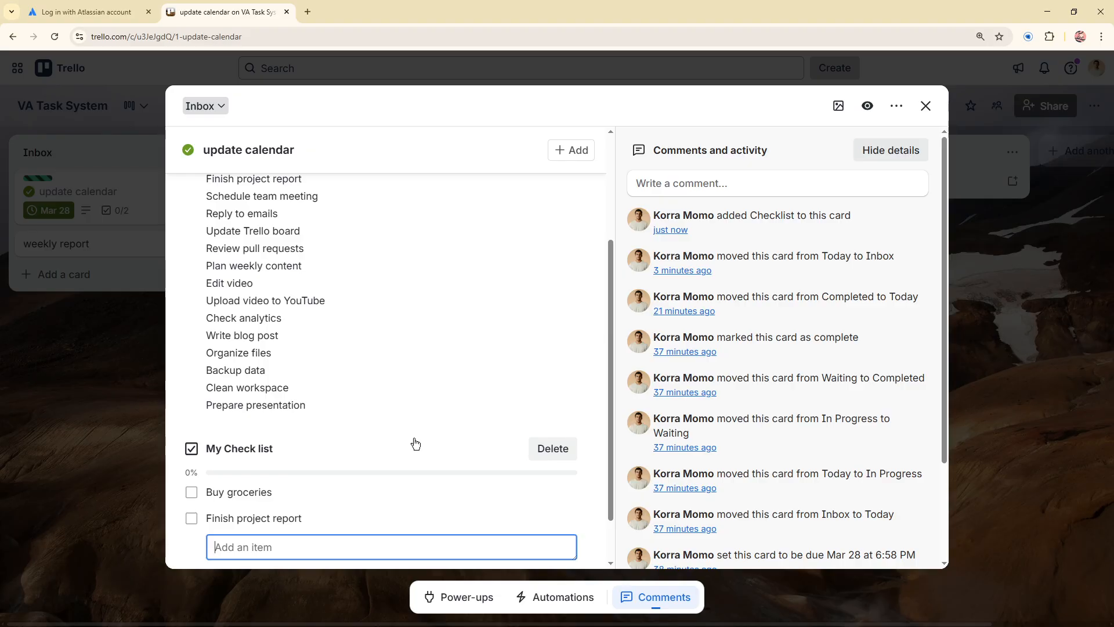
# Step: Copy "Schedule team meeting" from the description and add it as the third item in My Check list
pyautogui.scroll(3, 401, 398)
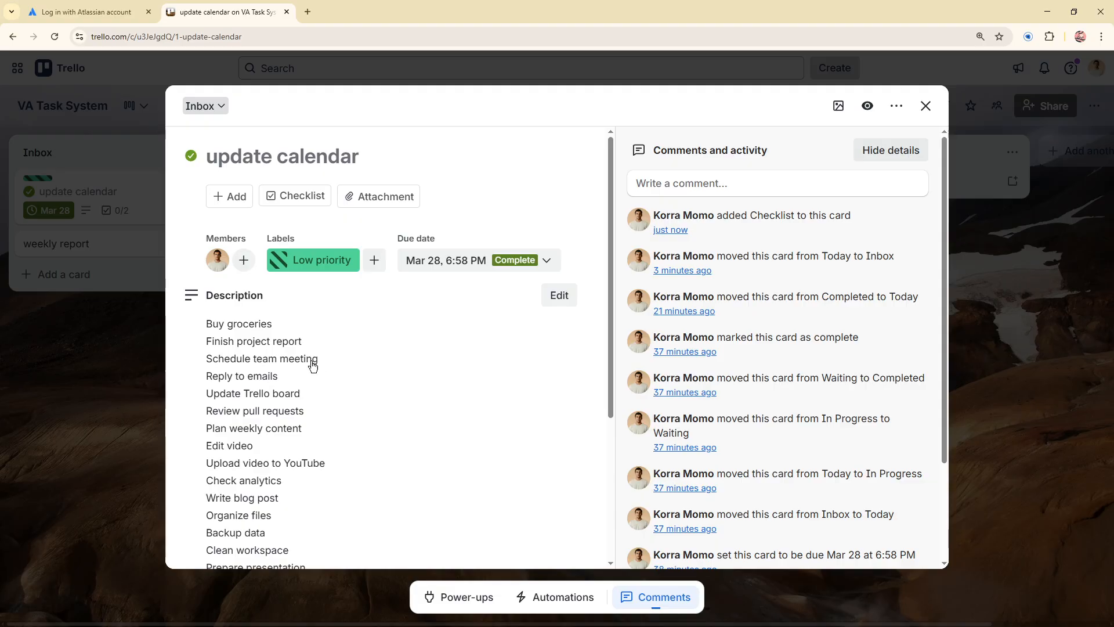
pyautogui.moveTo(331, 359); pyautogui.dragTo(208, 356)
pyautogui.hotkey('ctrl', 'c')
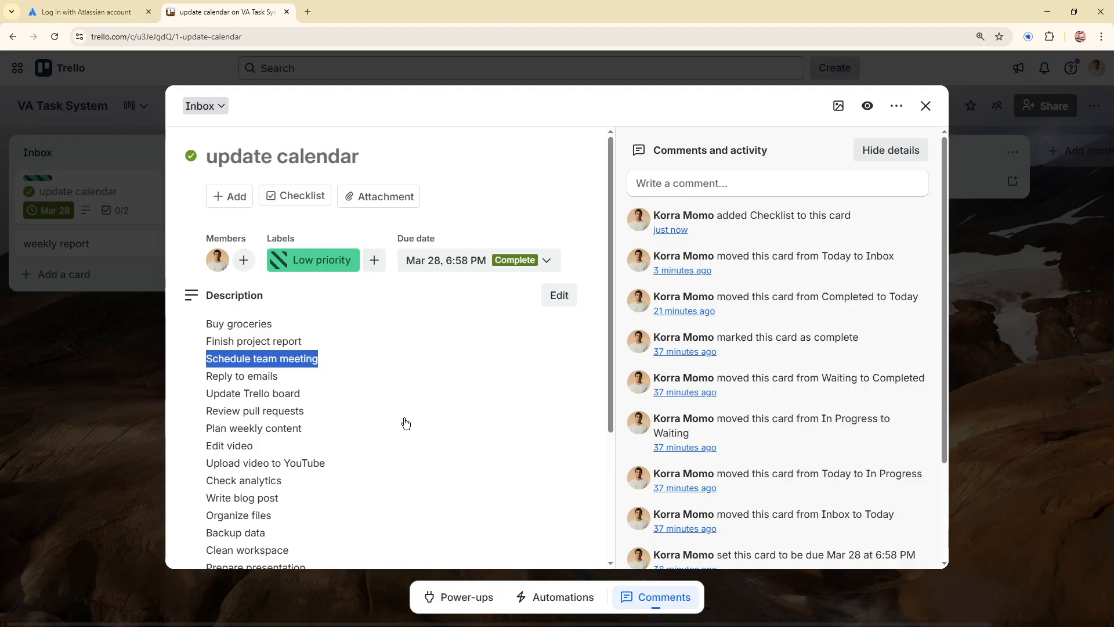
pyautogui.scroll(-3, 407, 450)
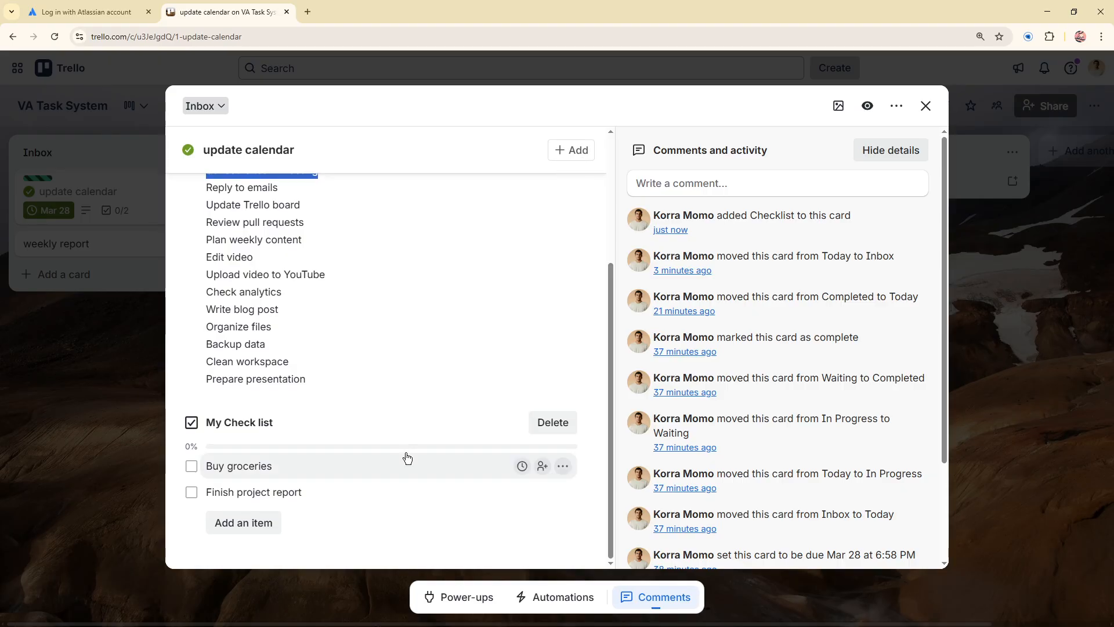
pyautogui.click(243, 522)
pyautogui.hotkey('ctrl', 'v')
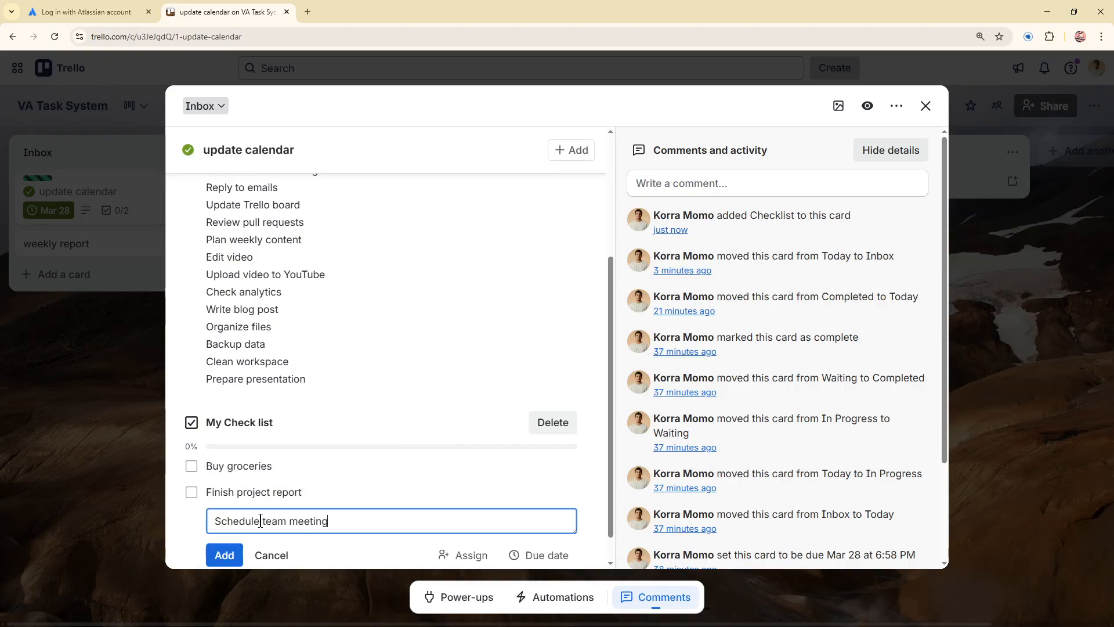
pyautogui.click(227, 555)
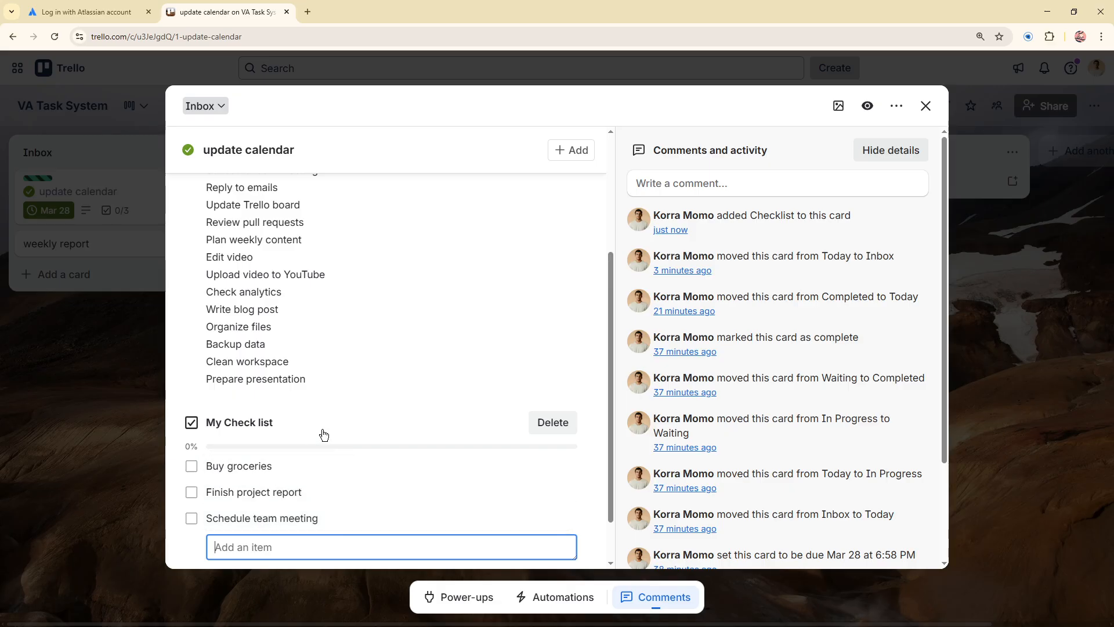
# Step: Copy "Update Trello board" from the description and add it as the fourth item in My Check list
pyautogui.scroll(1, 398, 362)
pyautogui.scroll(3, 399, 363)
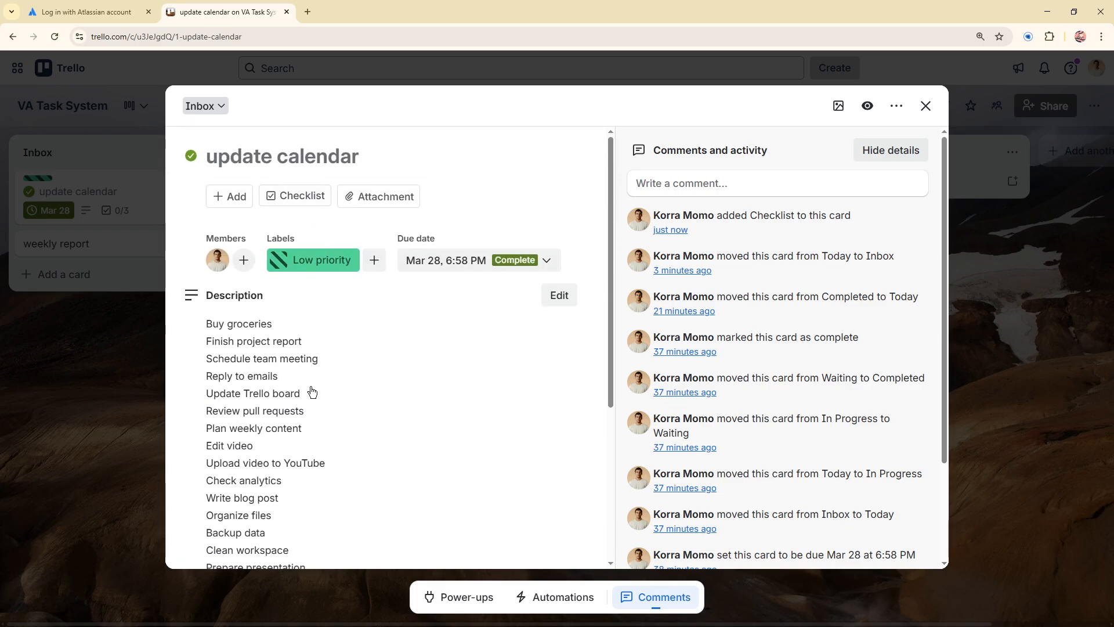
pyautogui.moveTo(306, 393); pyautogui.dragTo(204, 394)
pyautogui.hotkey('ctrl', 'c')
pyautogui.scroll(-4, 262, 457)
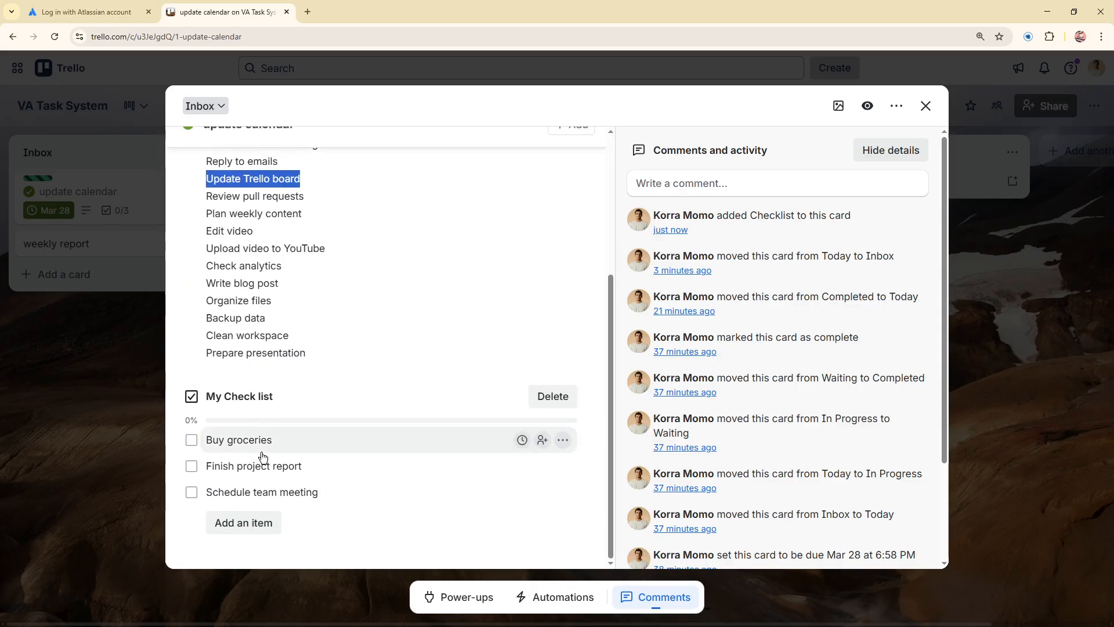
pyautogui.click(267, 527)
pyautogui.hotkey('ctrl', 'v')
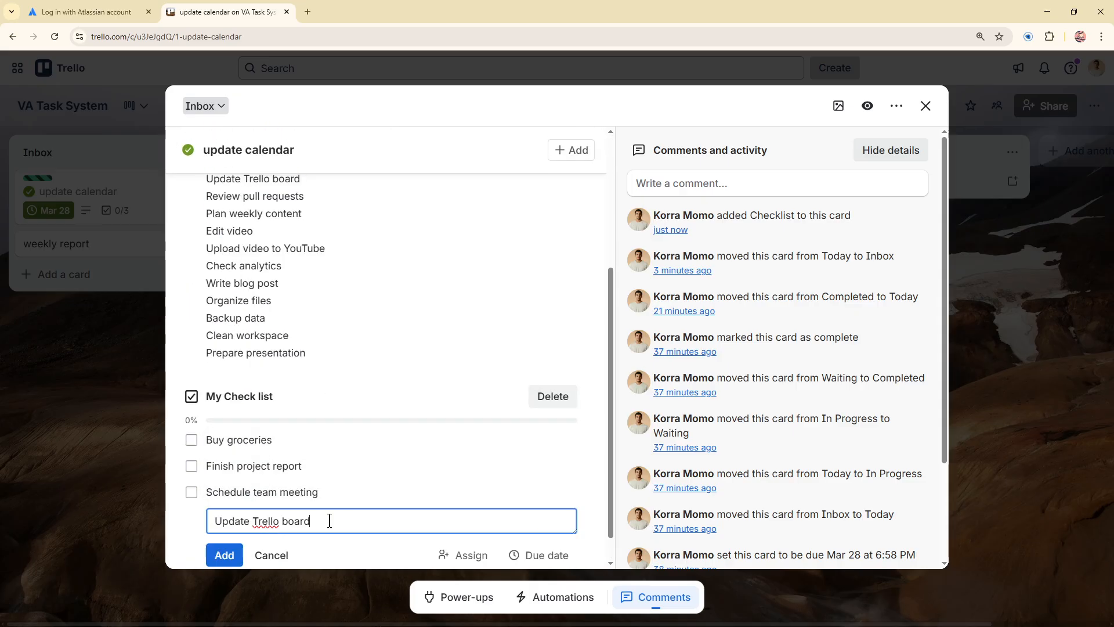
pyautogui.click(225, 522)
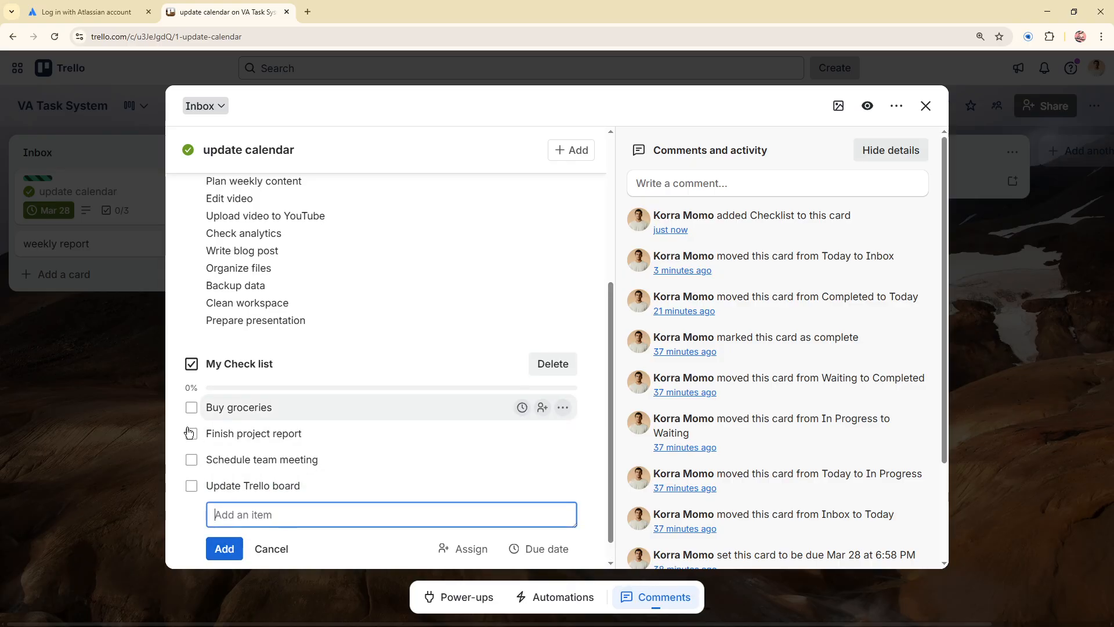
# Step: Delete the whole task list from the card's description and save the empty description
pyautogui.scroll(2, 235, 482)
pyautogui.scroll(4, 235, 480)
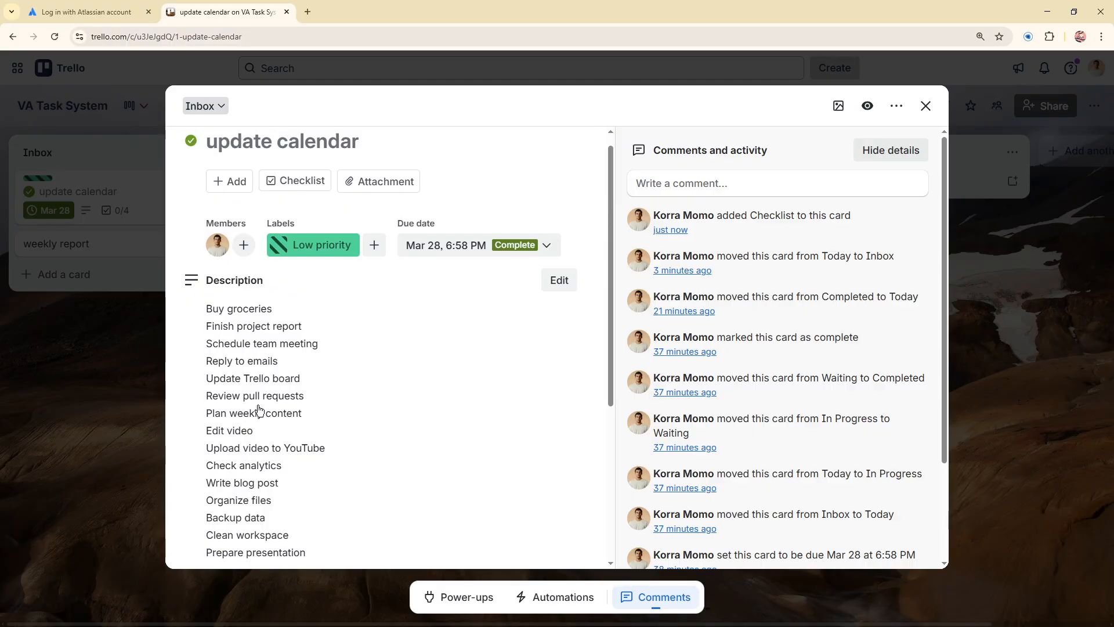
pyautogui.scroll(-2, 236, 450)
pyautogui.scroll(2, 236, 449)
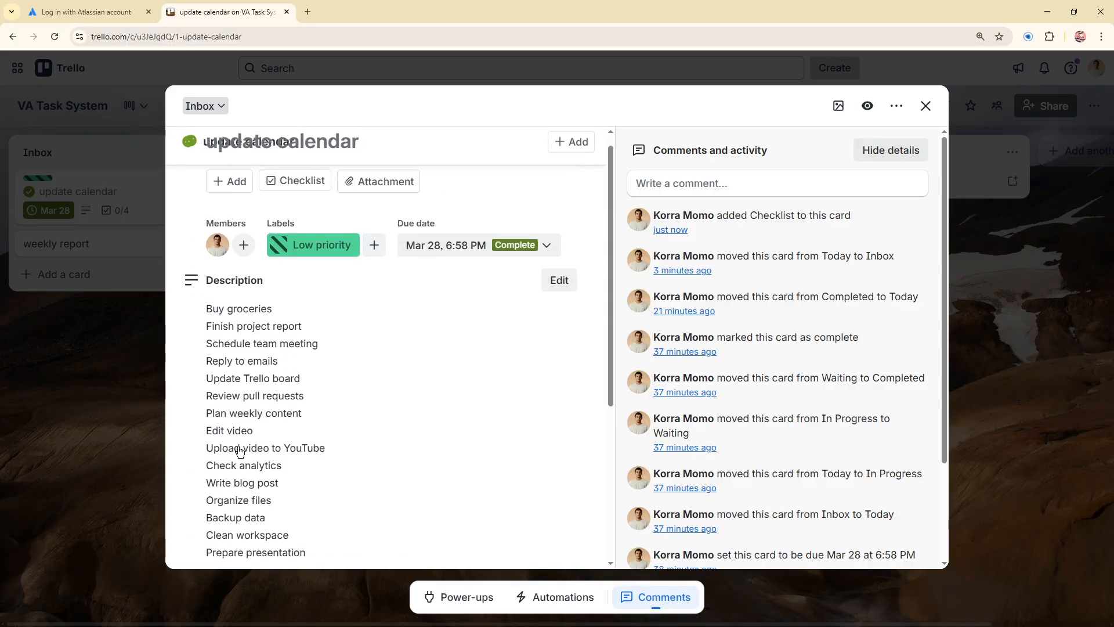
pyautogui.click(557, 279)
pyautogui.scroll(-2, 319, 423)
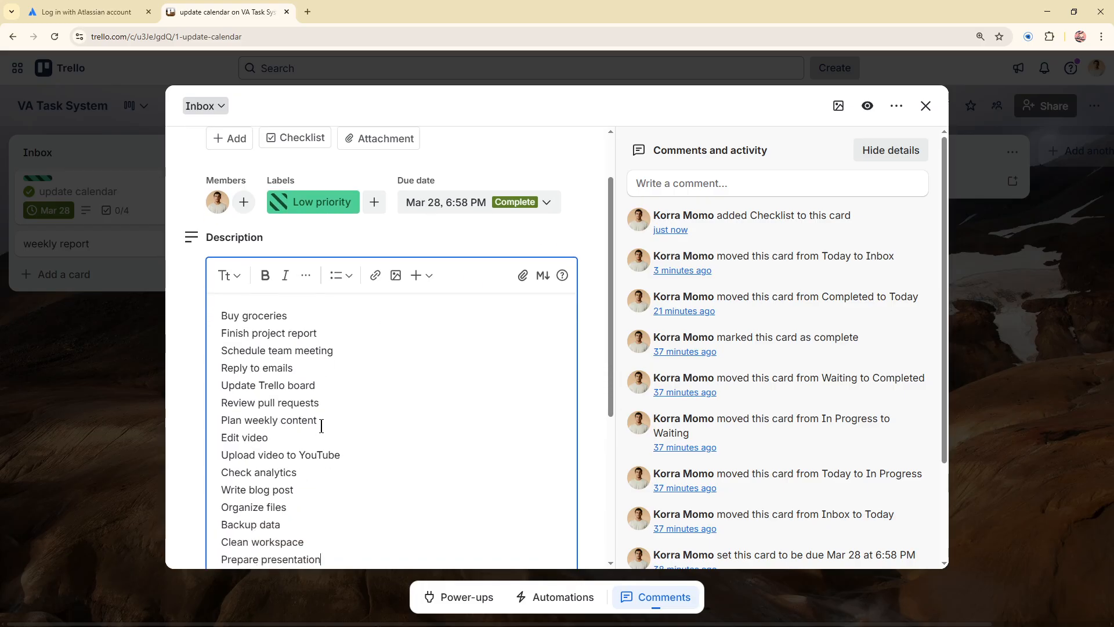
pyautogui.moveTo(348, 490); pyautogui.dragTo(162, 236)
pyautogui.press('BackSpace')
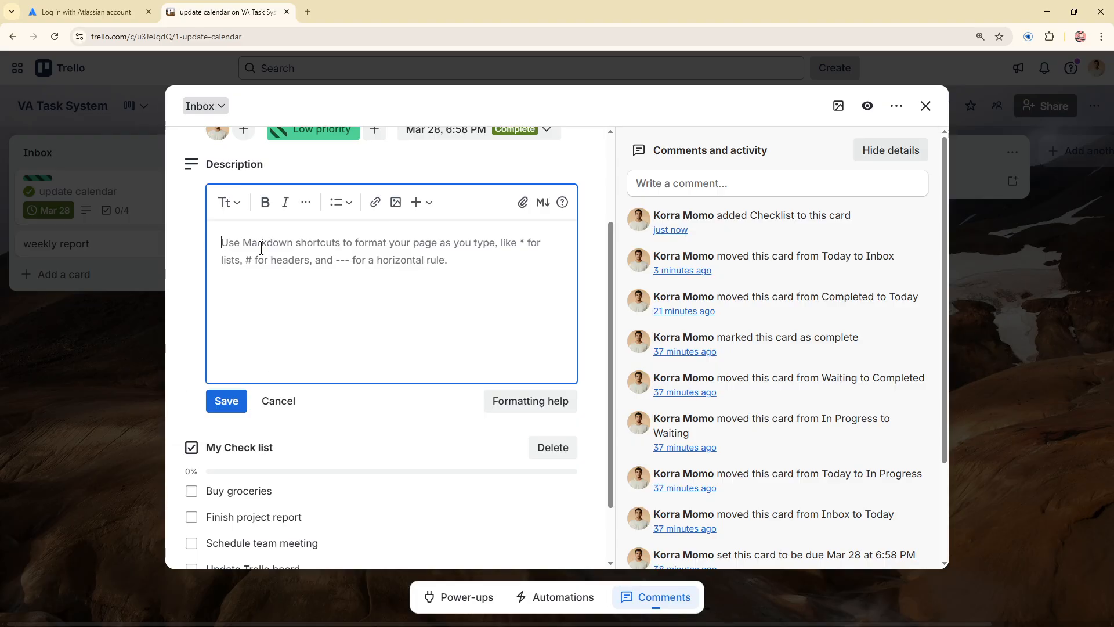
pyautogui.click(226, 401)
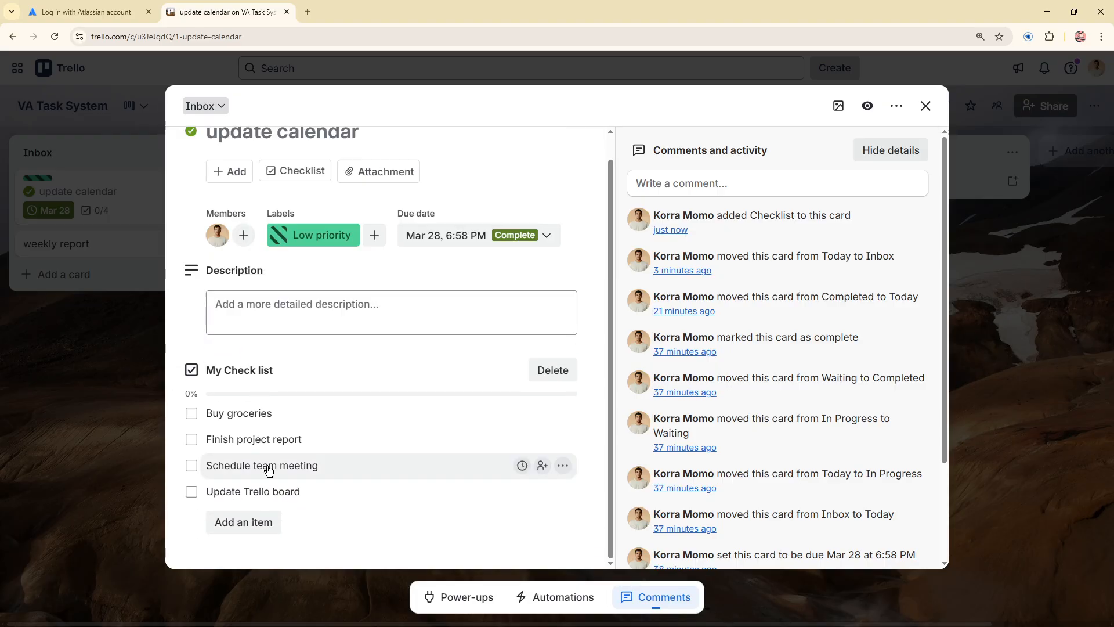